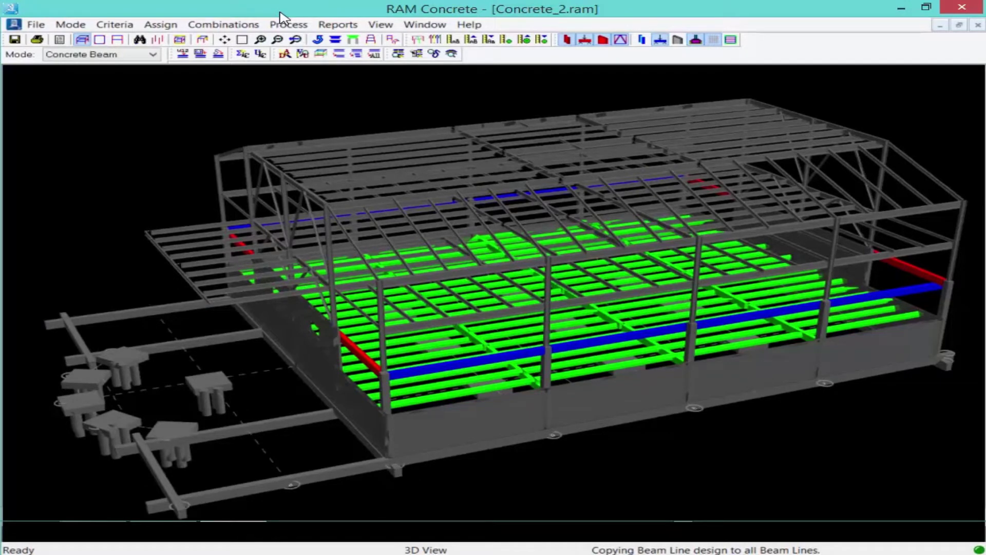
Switch the Mode to Concrete Column and show the gravity columns in the 3D view
{"action": "left_click", "coordinate": [67, 54]}
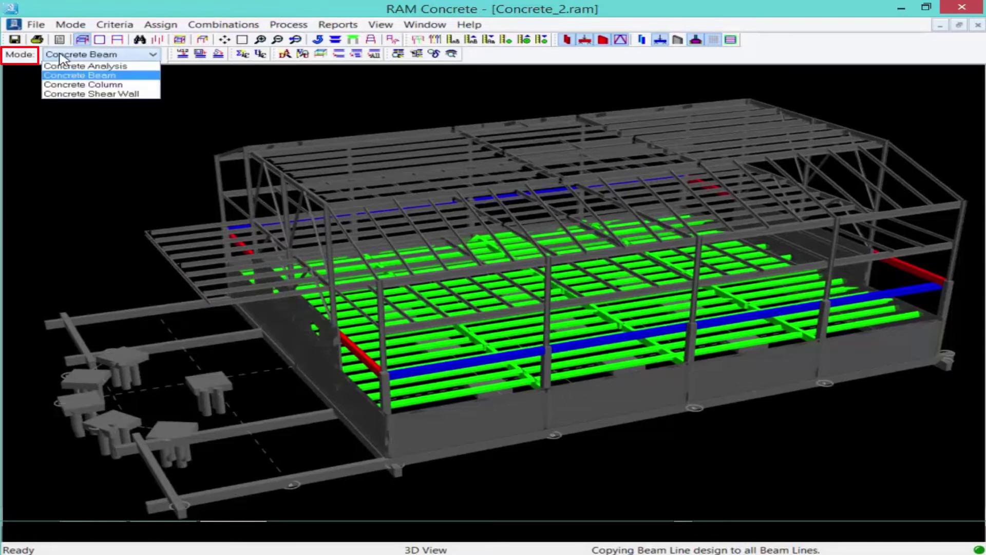
{"action": "left_click", "coordinate": [64, 86]}
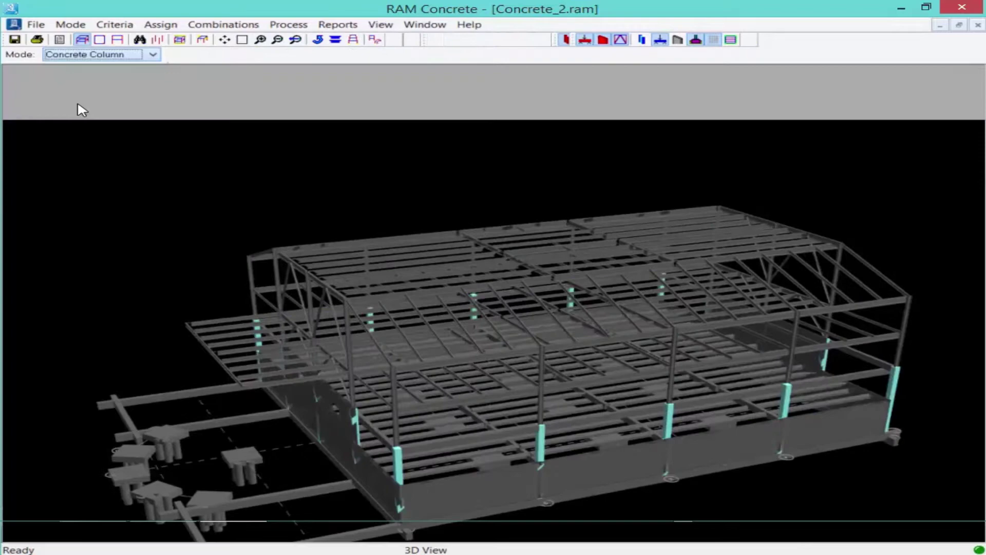
{"action": "left_click", "coordinate": [659, 39]}
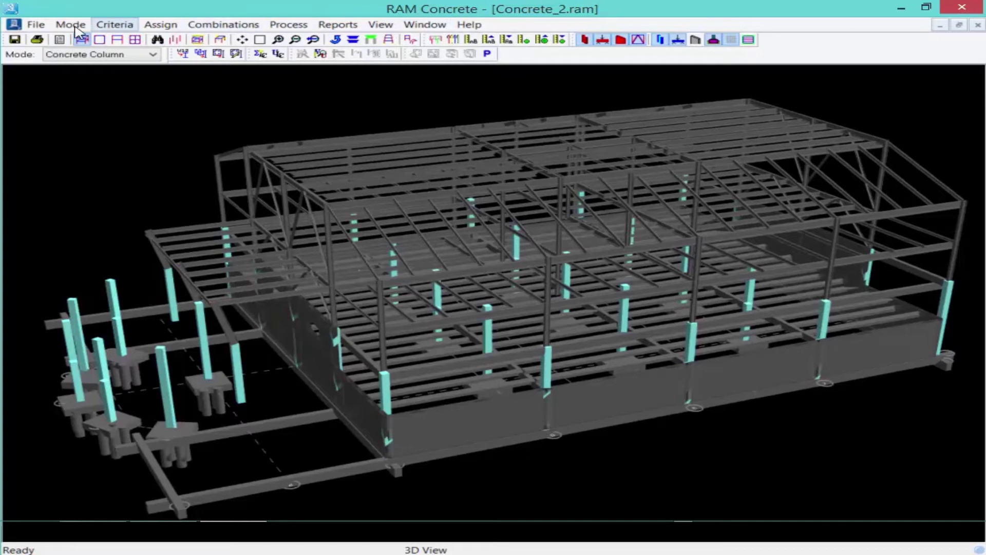
Review the Column Design Reinforcement, Bar Selection and Design Checks/Forces settings, then accept them
{"action": "left_click", "coordinate": [109, 26]}
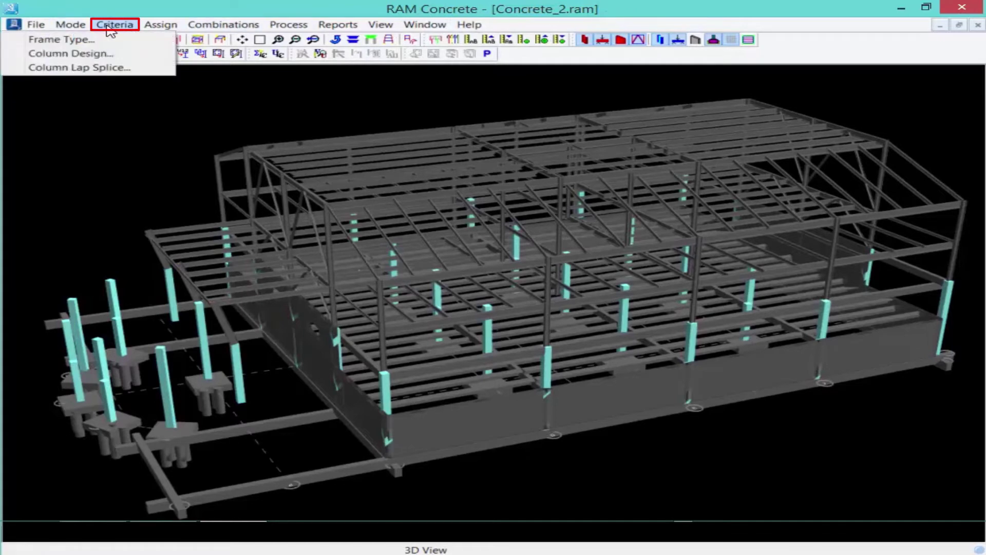
{"action": "left_click", "coordinate": [99, 55]}
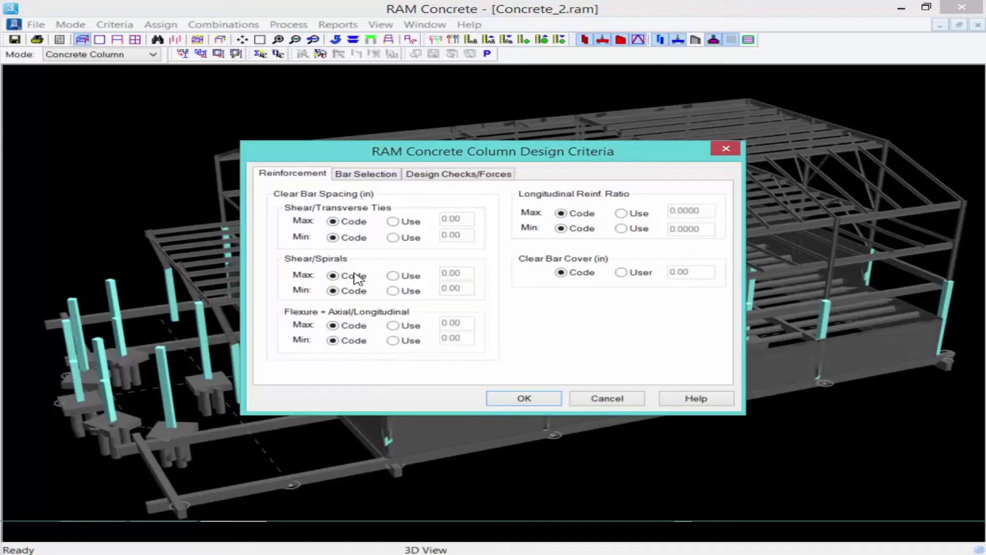
{"action": "left_click", "coordinate": [370, 176]}
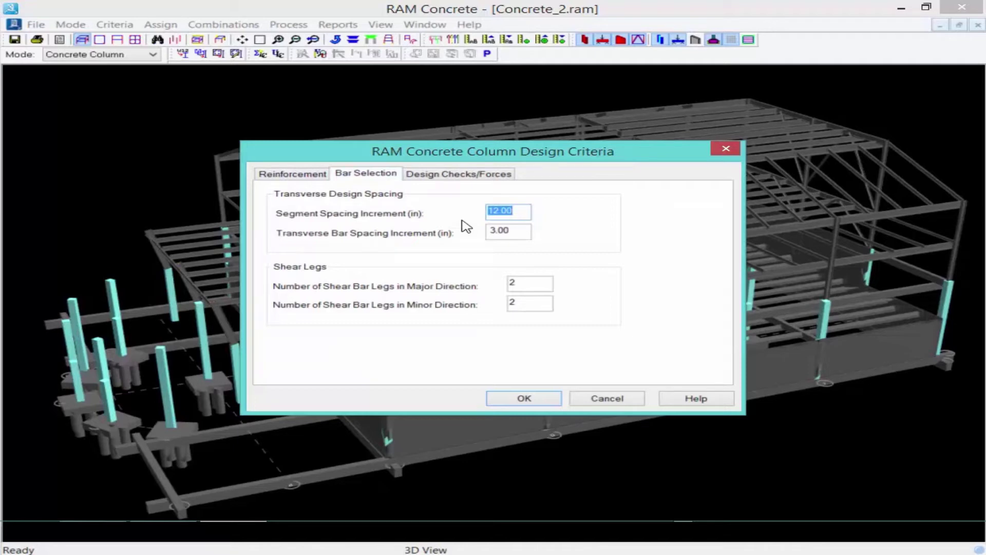
{"action": "left_click", "coordinate": [417, 177]}
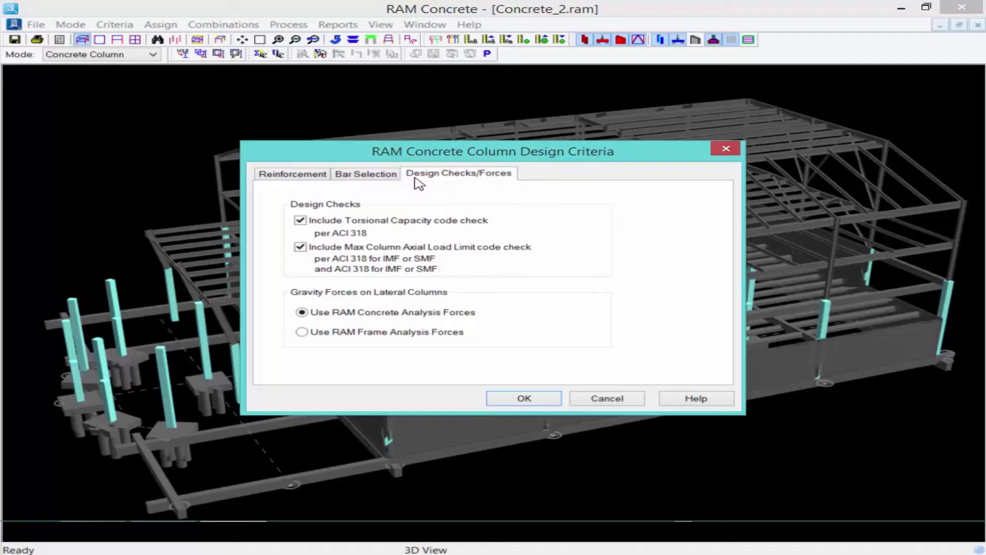
{"action": "left_click", "coordinate": [889, 552]}
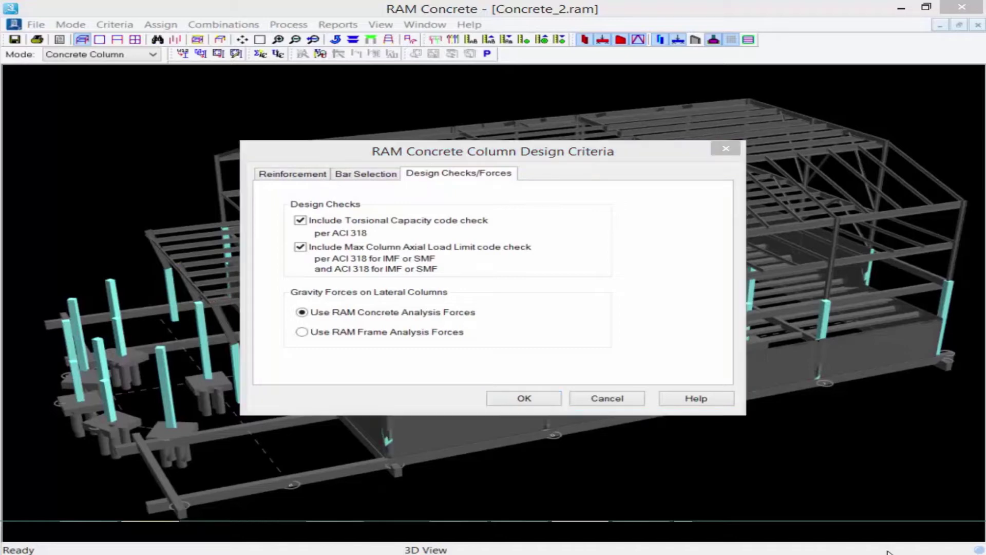
{"action": "left_click", "coordinate": [527, 399]}
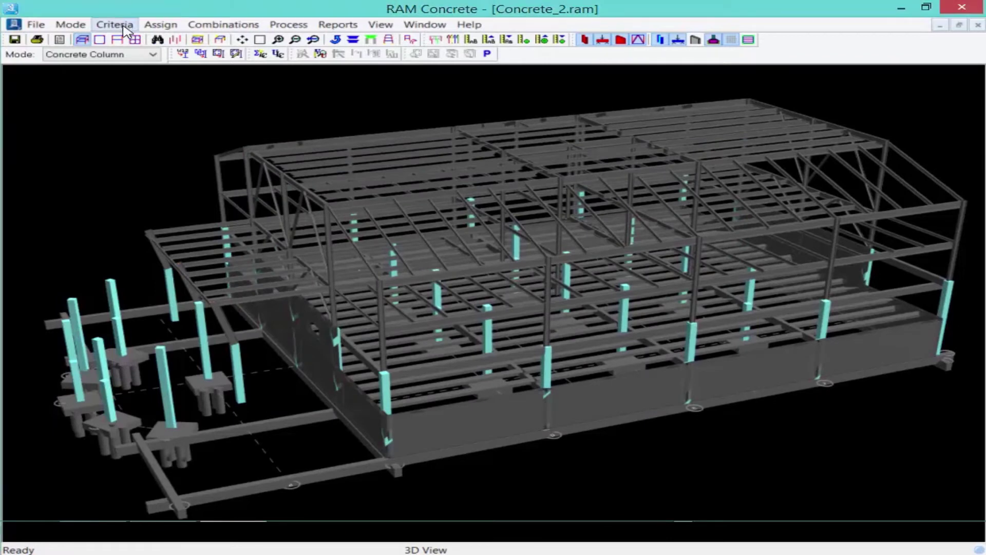
Accept column lap splices of 36 x db up to #6 and 55 x db above
{"action": "left_click", "coordinate": [123, 27]}
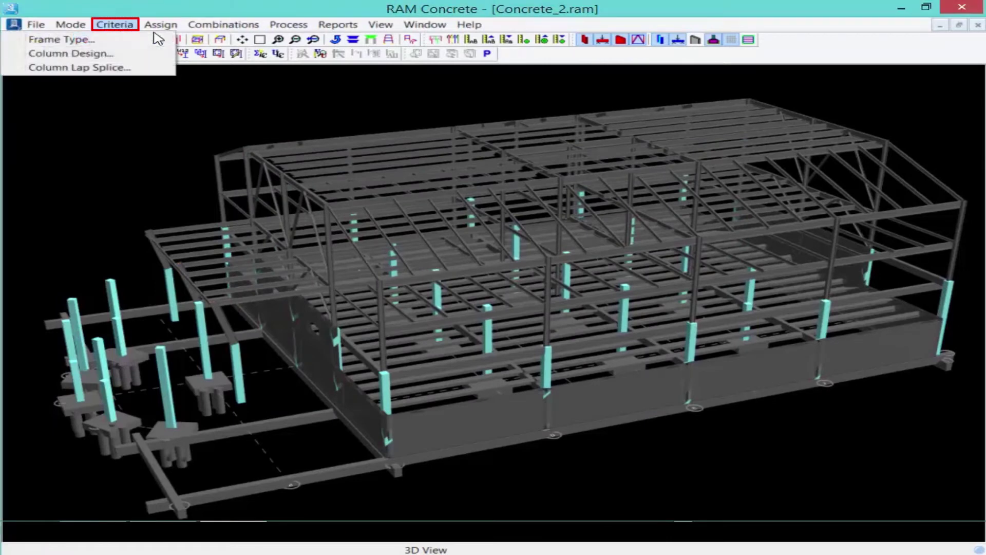
{"action": "left_click", "coordinate": [90, 69]}
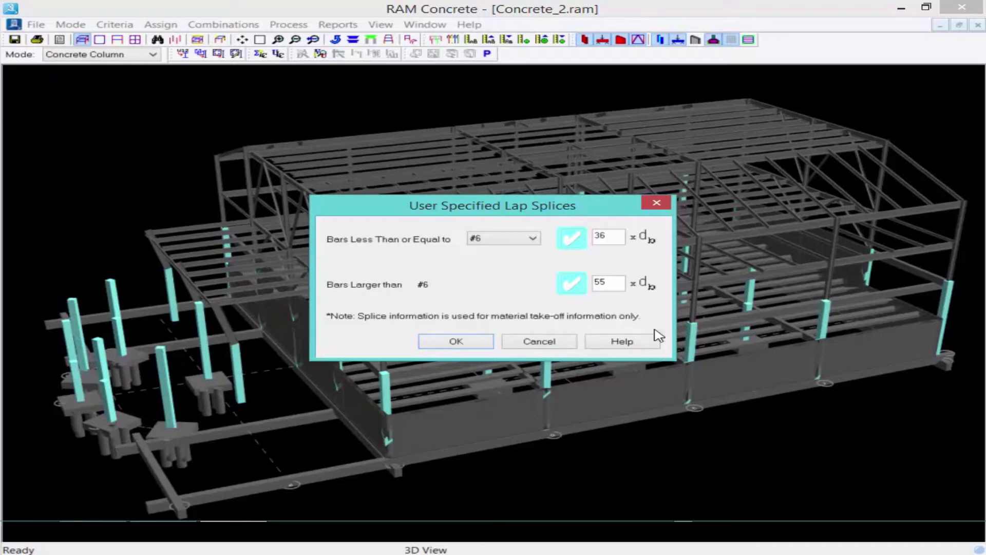
{"action": "left_click", "coordinate": [437, 343]}
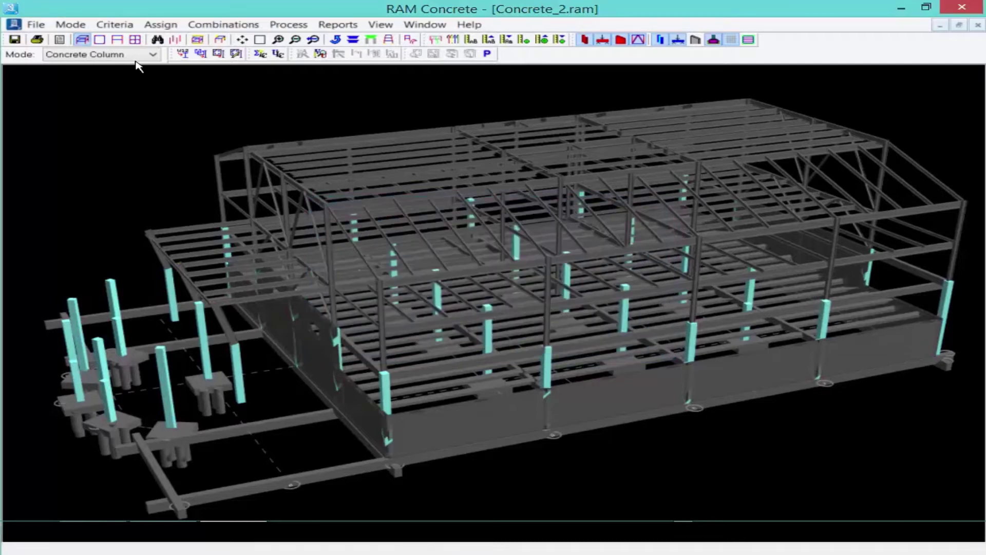
{"action": "left_click", "coordinate": [120, 25]}
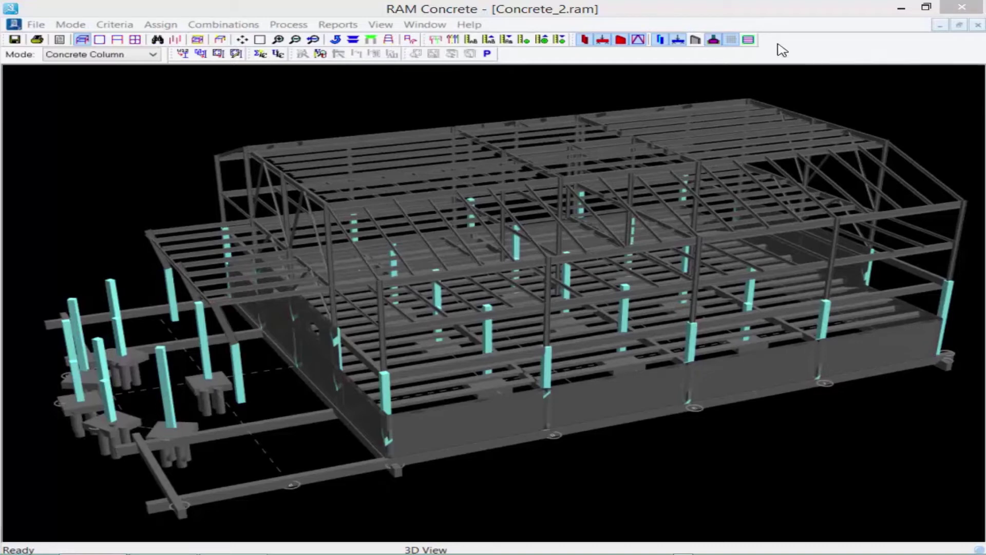
{"action": "left_click", "coordinate": [555, 16]}
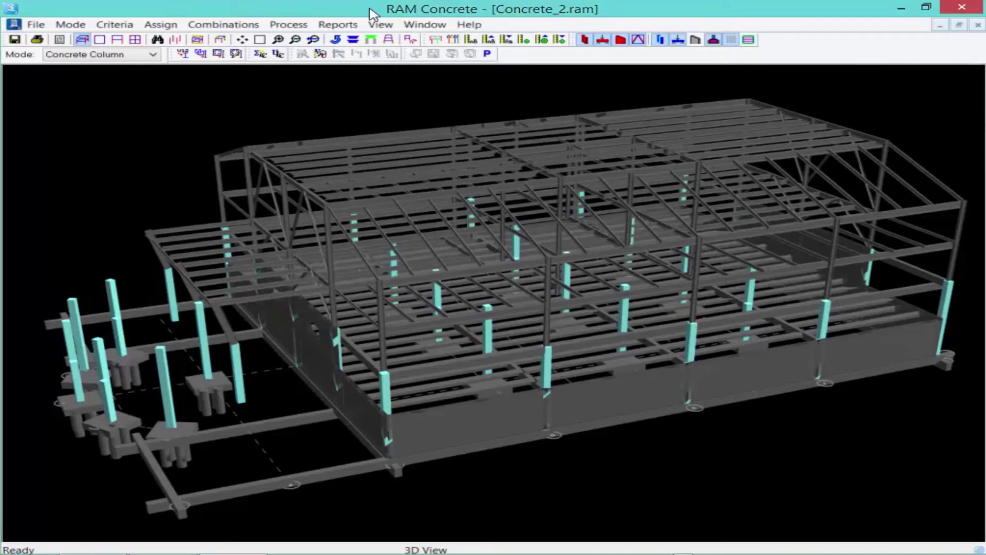
Add an 8-bar rectangular pattern: 3 face bars, 1 side bar, #5–#9 bars, #4 ties
{"action": "left_click", "coordinate": [161, 24]}
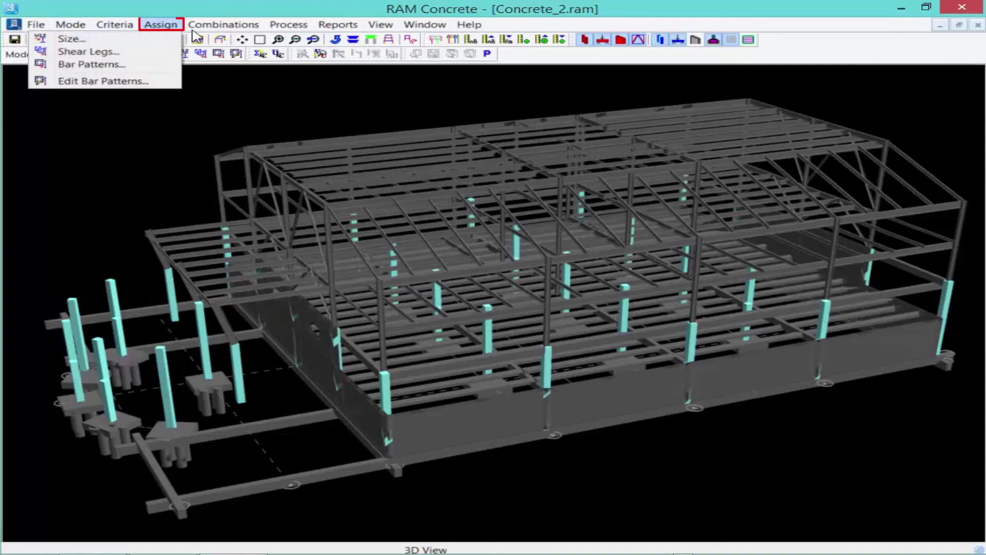
{"action": "left_click", "coordinate": [92, 82]}
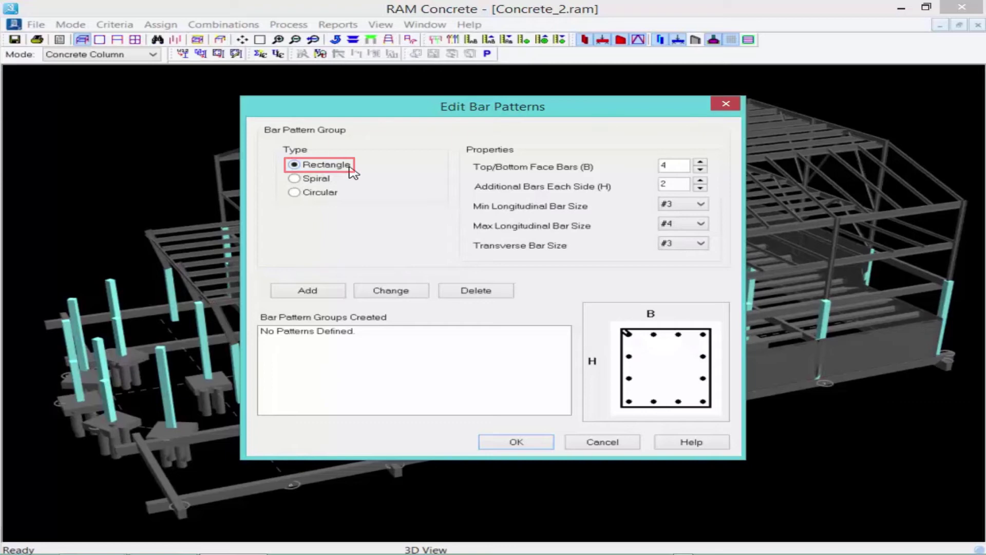
{"action": "left_click", "coordinate": [700, 169]}
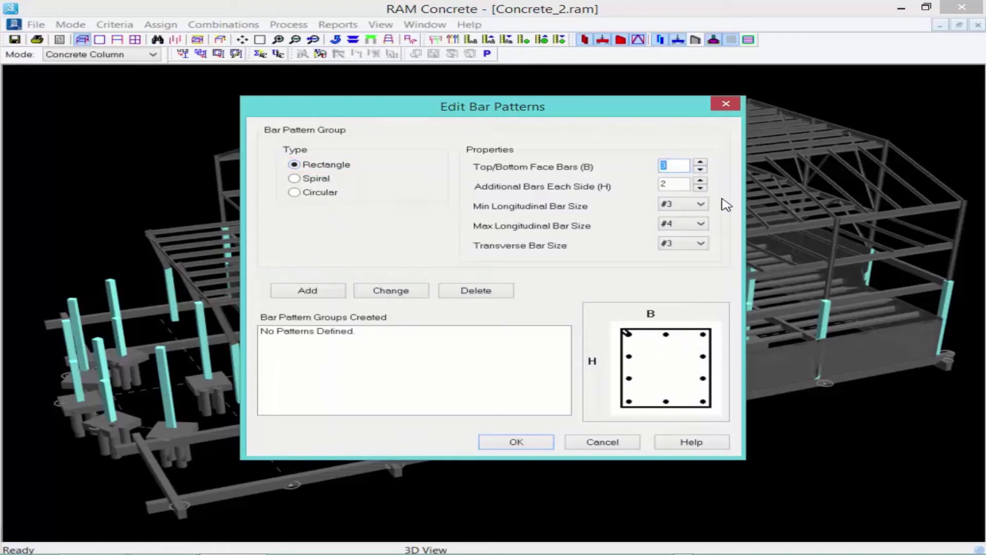
{"action": "left_click", "coordinate": [701, 189]}
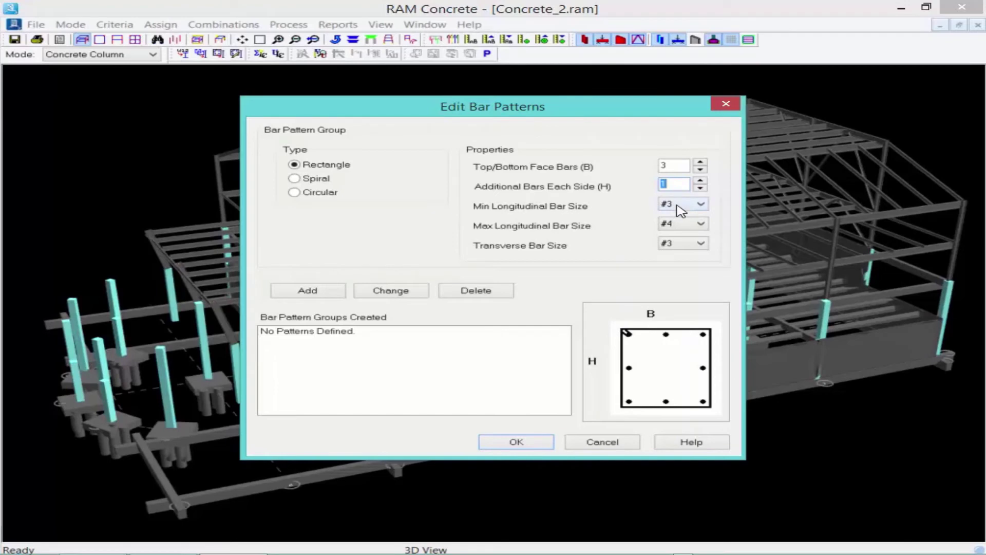
{"action": "left_click", "coordinate": [681, 206]}
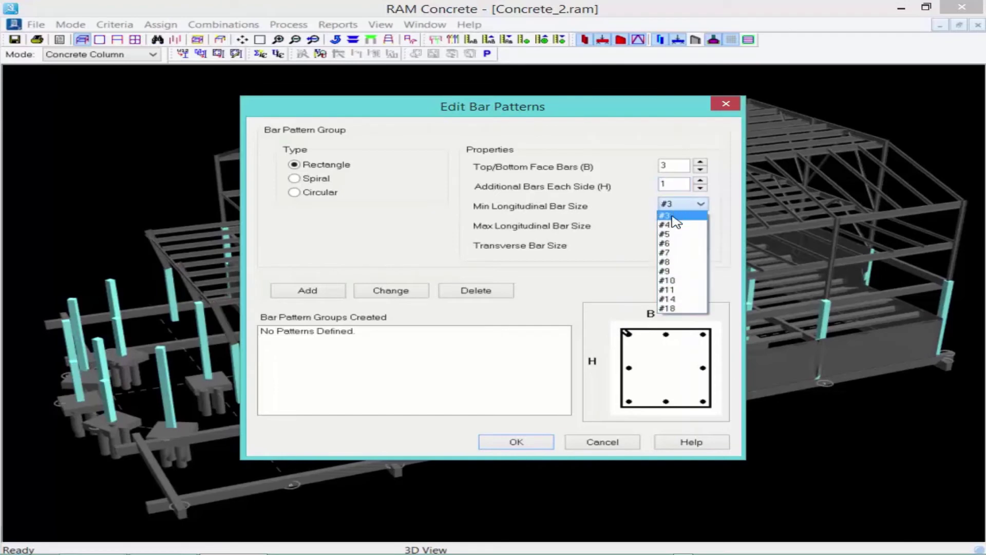
{"action": "left_click", "coordinate": [670, 236]}
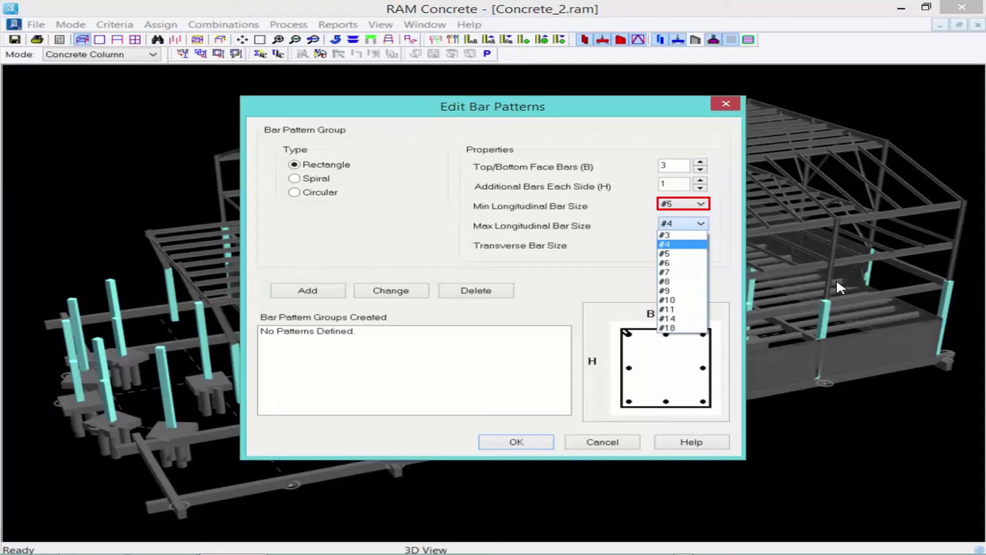
{"action": "left_click", "coordinate": [684, 292]}
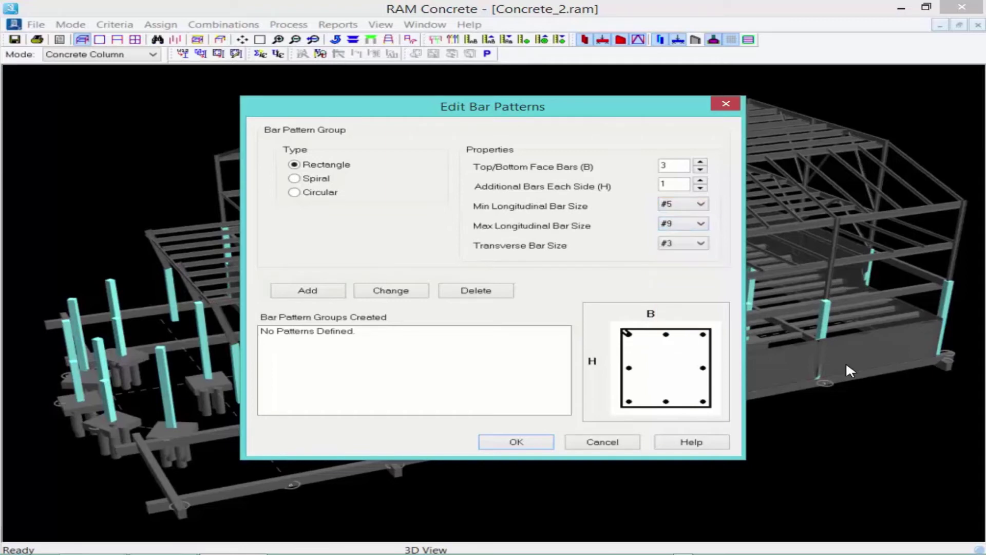
{"action": "left_click", "coordinate": [683, 244]}
{"action": "left_click", "coordinate": [678, 265]}
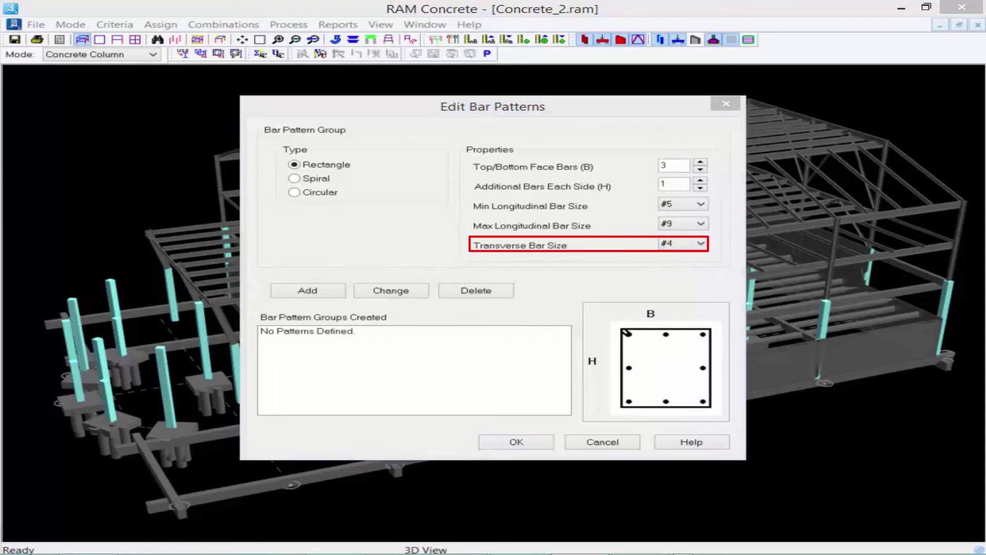
{"action": "left_click", "coordinate": [311, 249]}
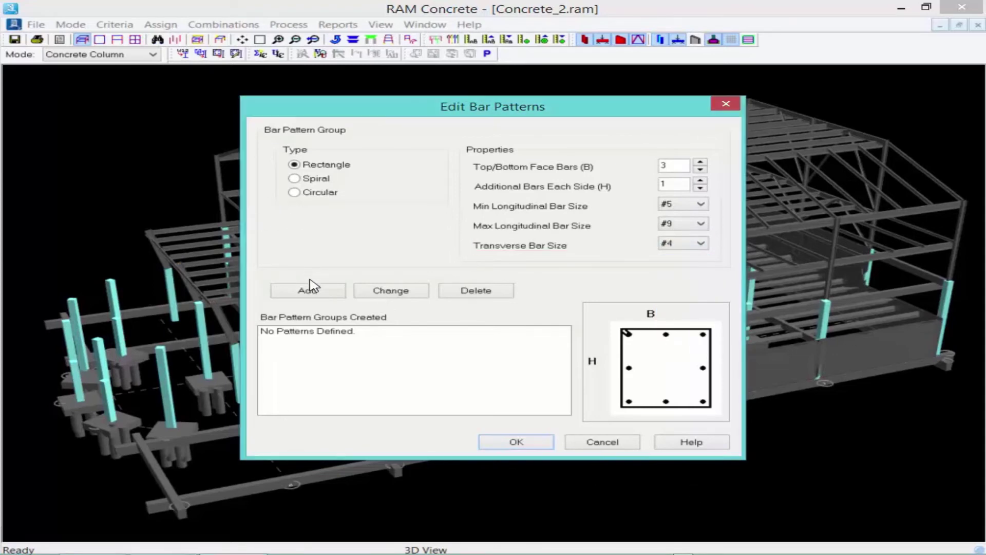
{"action": "left_click", "coordinate": [308, 292]}
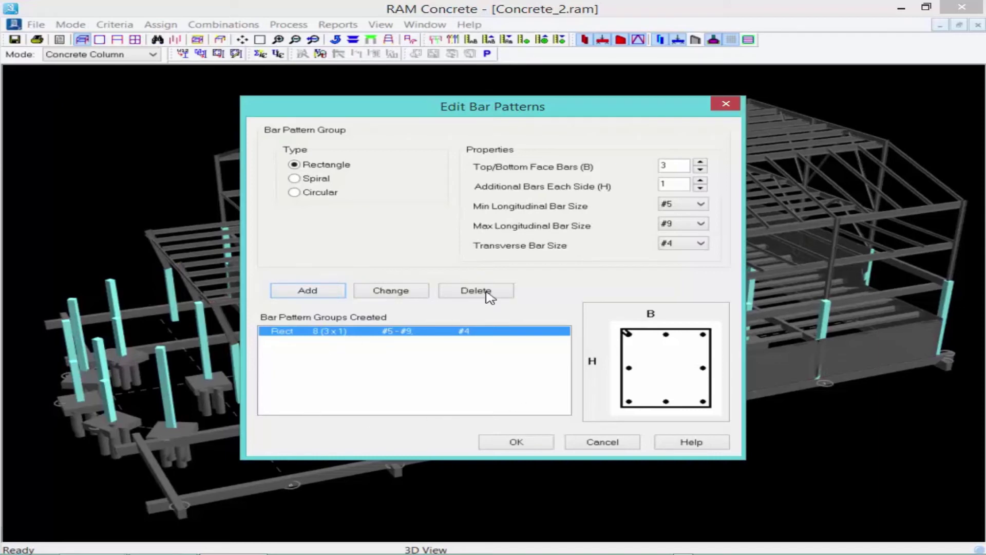
Add a 12-bar (4 x 2) pattern with #5–#9 bars and #4 ties, then close the editor
{"action": "left_click", "coordinate": [701, 162]}
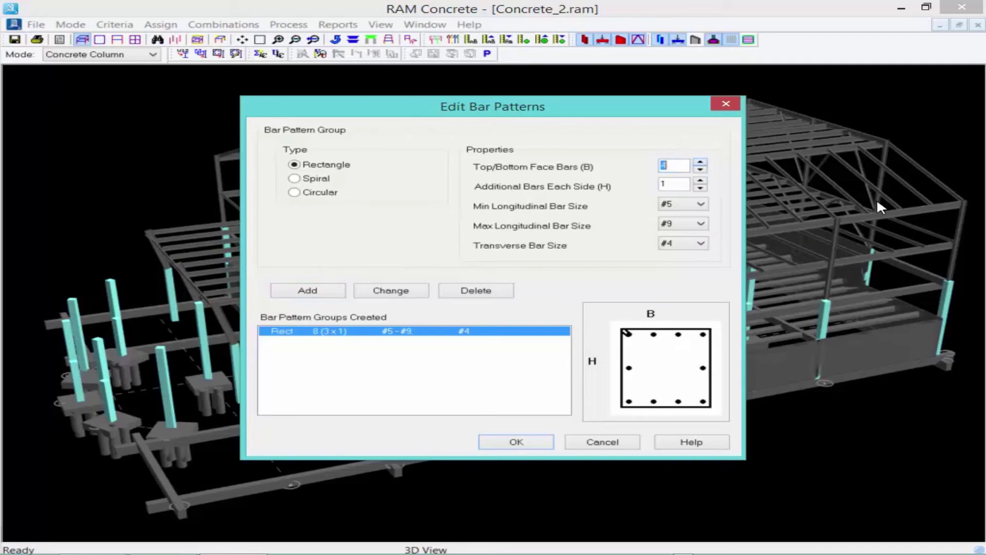
{"action": "left_click", "coordinate": [700, 181]}
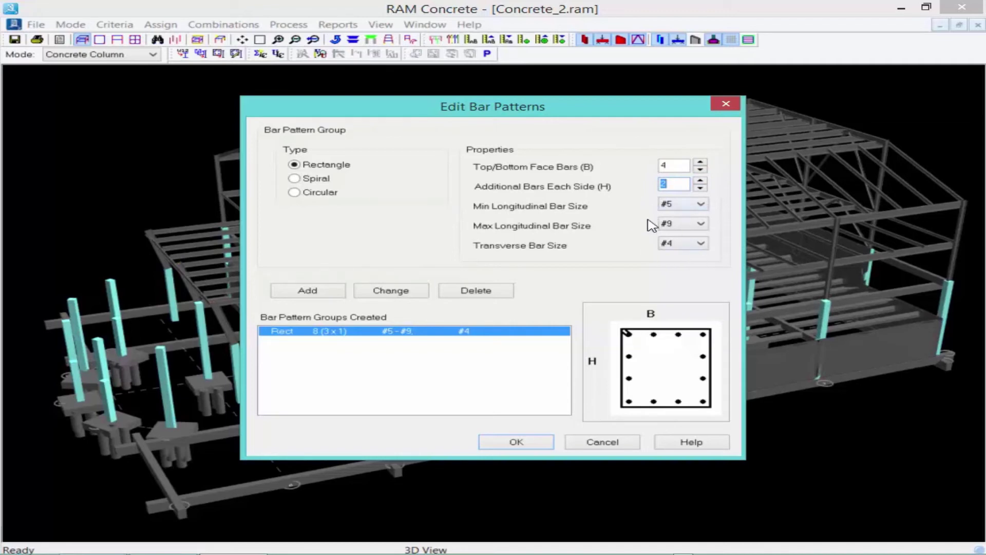
{"action": "left_click", "coordinate": [312, 291]}
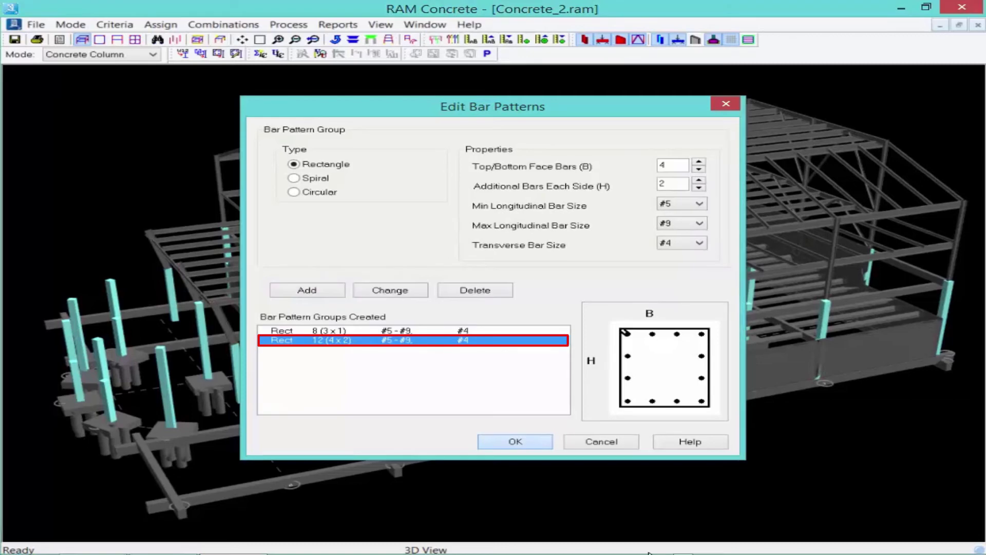
{"action": "key", "text": "Return"}
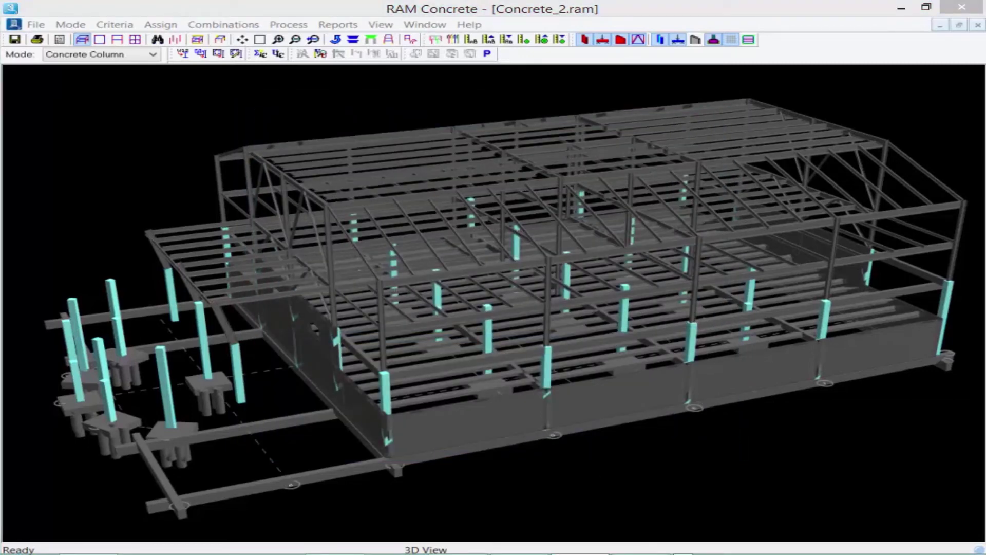
Assign both the 8-bar and 12-bar rectangular patterns to all column lines
{"action": "left_click", "coordinate": [161, 24]}
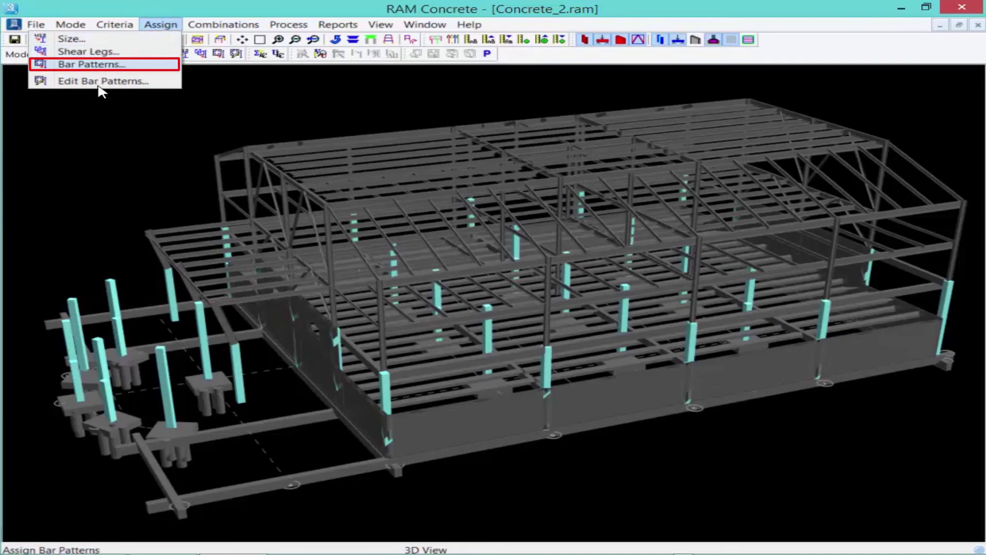
{"action": "key", "text": "Return"}
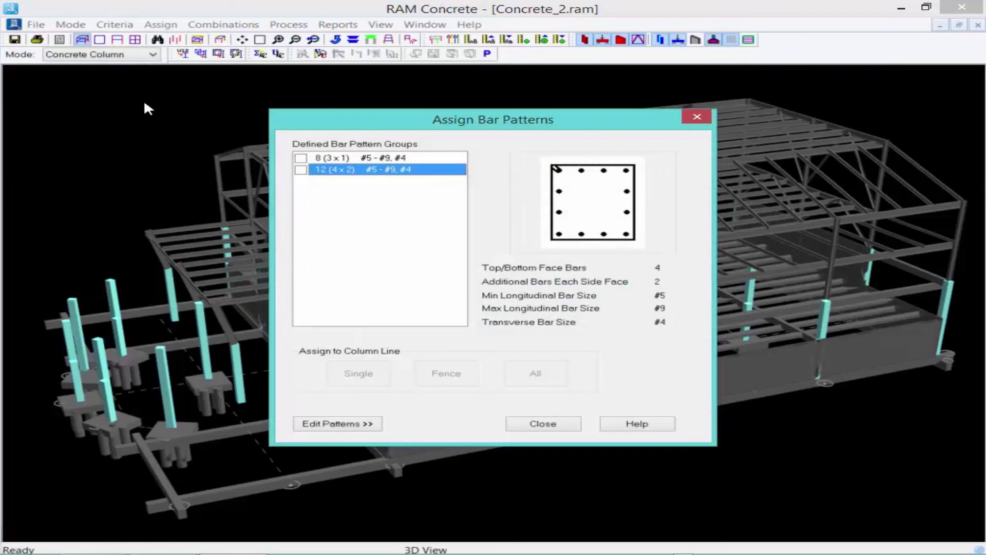
{"action": "left_click", "coordinate": [301, 157]}
{"action": "left_click", "coordinate": [301, 169]}
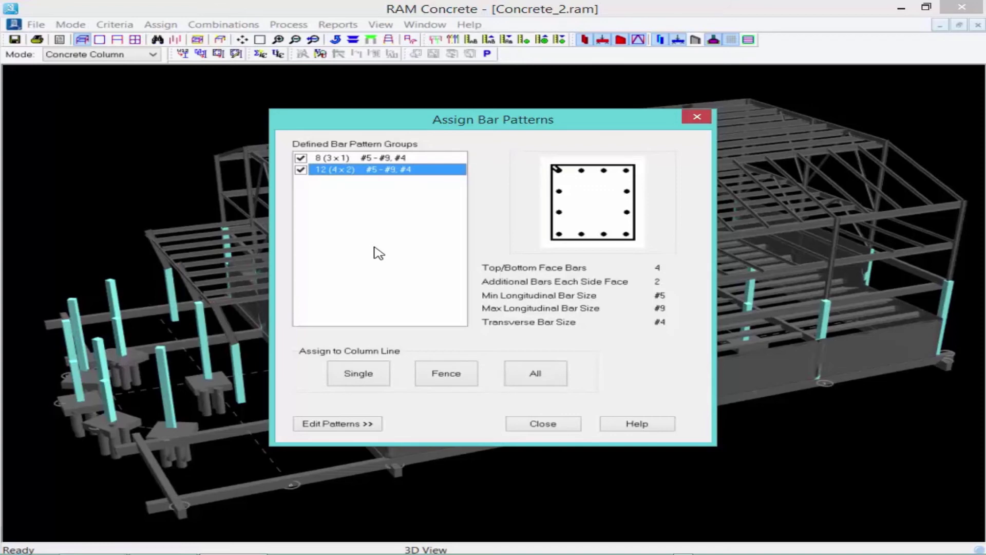
{"action": "left_click", "coordinate": [544, 377]}
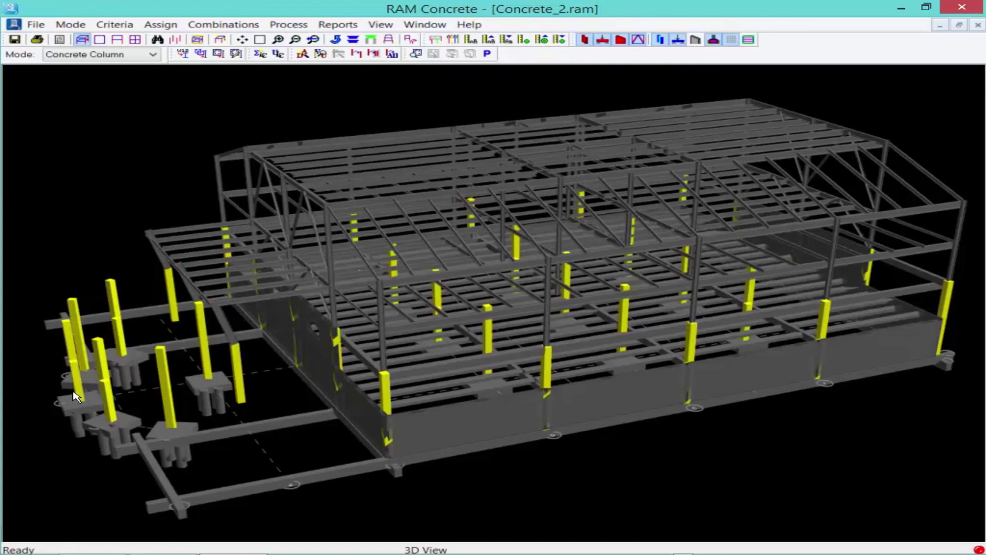
Open and dismiss the Combinations menu while the Concrete_2 model files process
{"action": "left_click", "coordinate": [223, 24]}
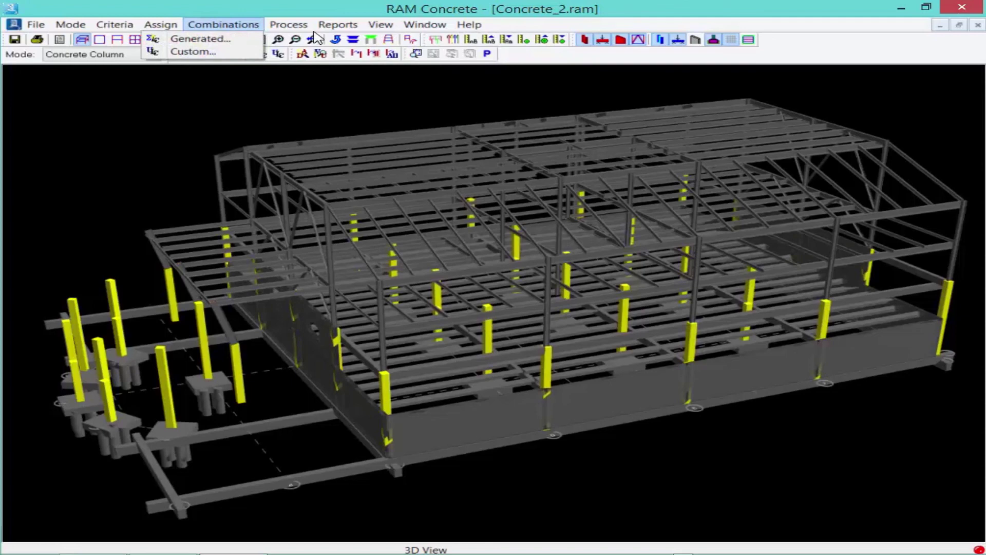
{"action": "left_click", "coordinate": [255, 24]}
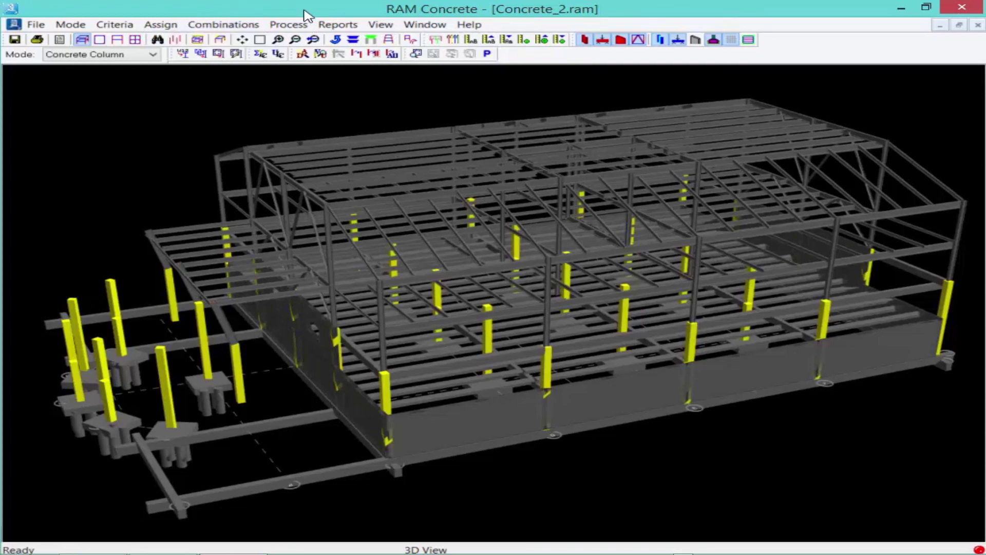